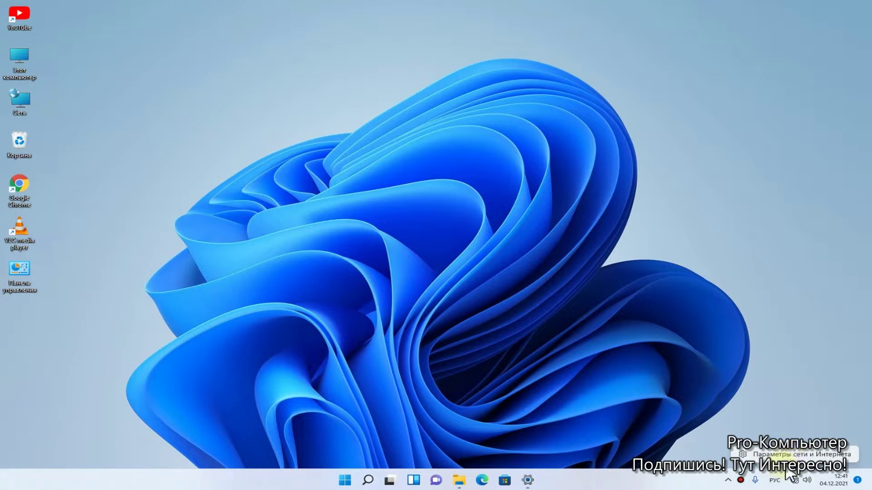
Step: Go to Network & Internet > Wi-Fi > Manage known networks to list Silveo and iPhone
left_click(790, 454)
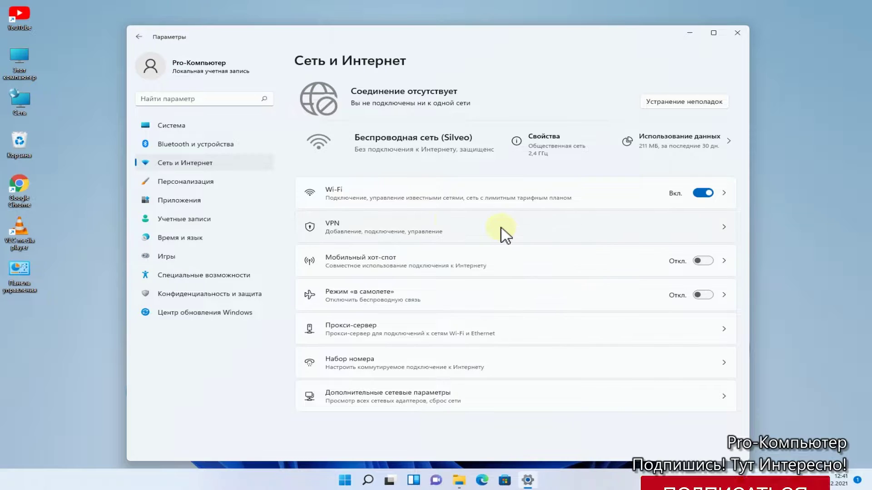
left_click(370, 200)
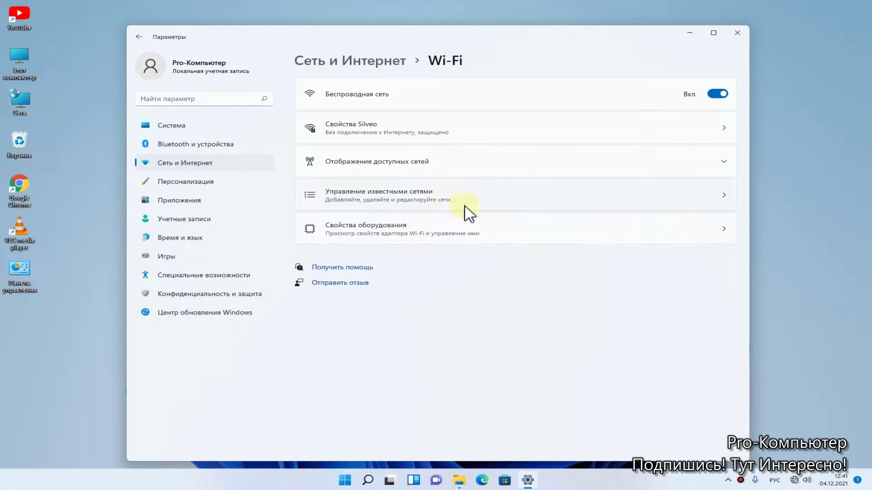
left_click(433, 203)
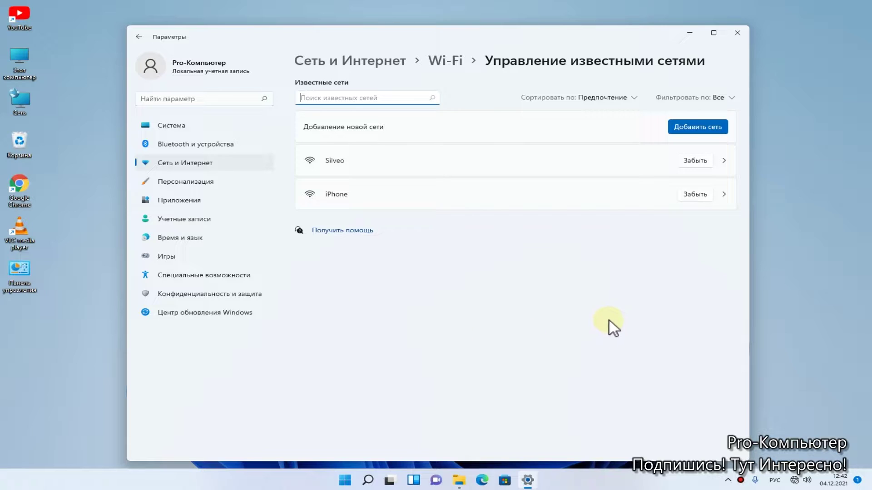
Step: Forget the saved Silveo Wi-Fi network
left_click(794, 481)
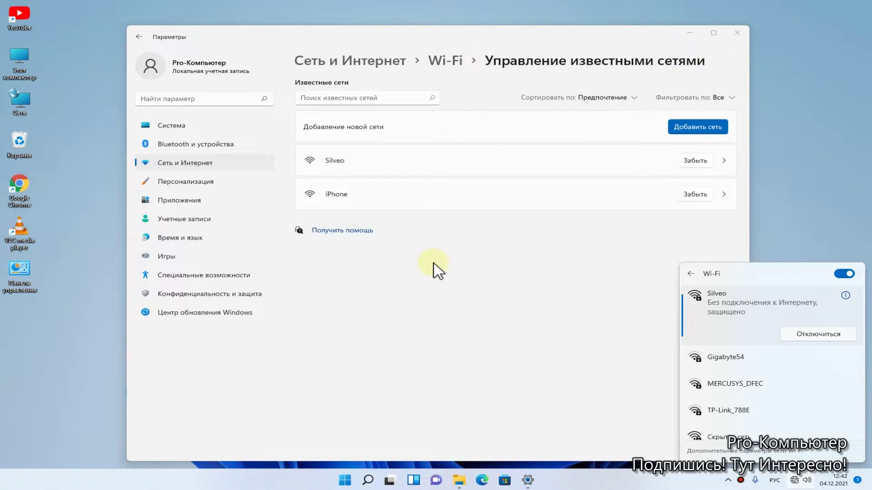
left_click(428, 301)
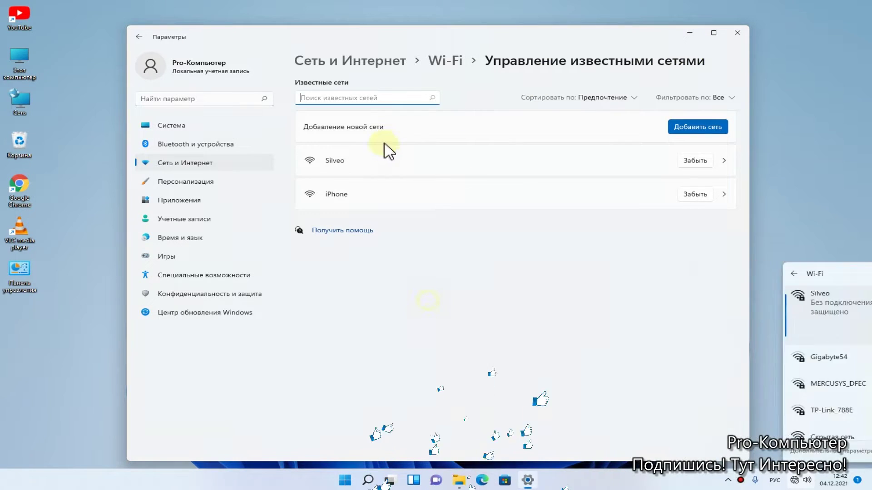
left_click(695, 162)
Step: Reconnect to Silveo from quick settings, entering its Wi-Fi security key in English layout
left_click(794, 480)
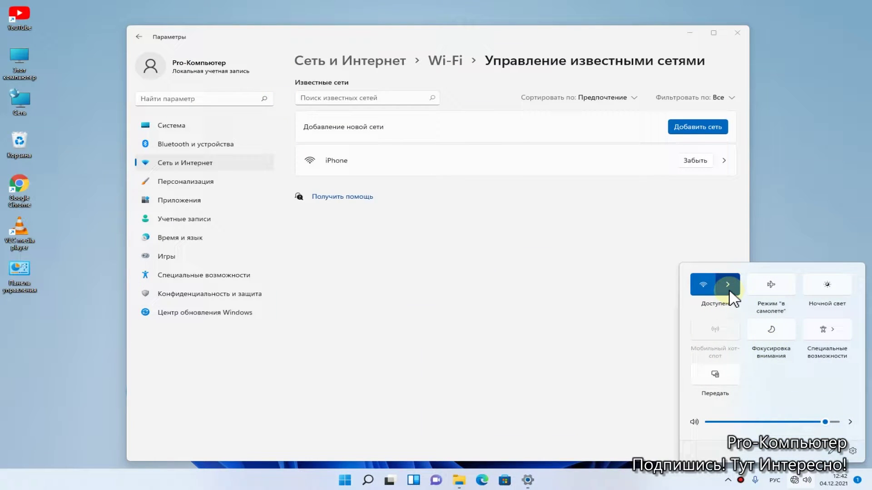
left_click(730, 292)
left_click(749, 298)
left_click(834, 325)
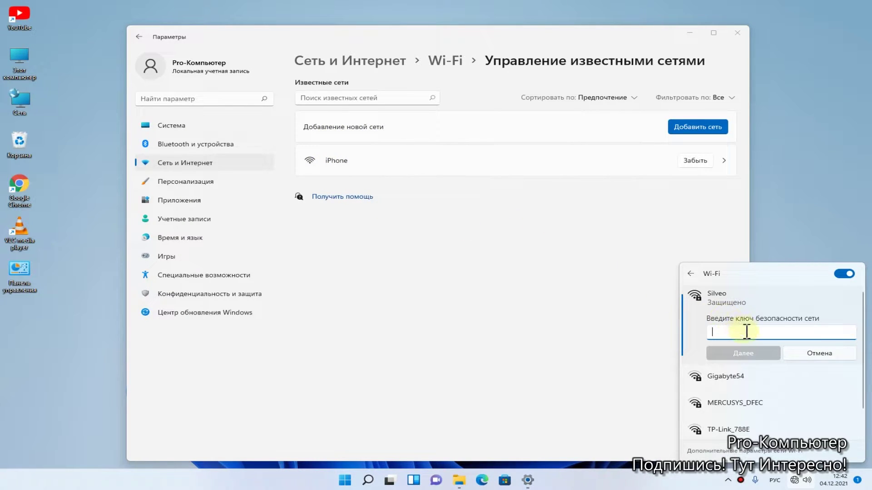
key("alt+shift")
type("12")
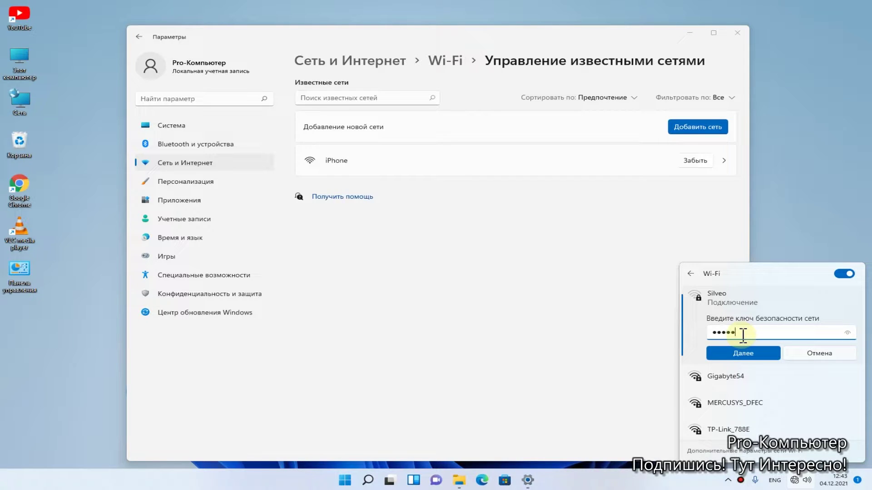
left_click(746, 354)
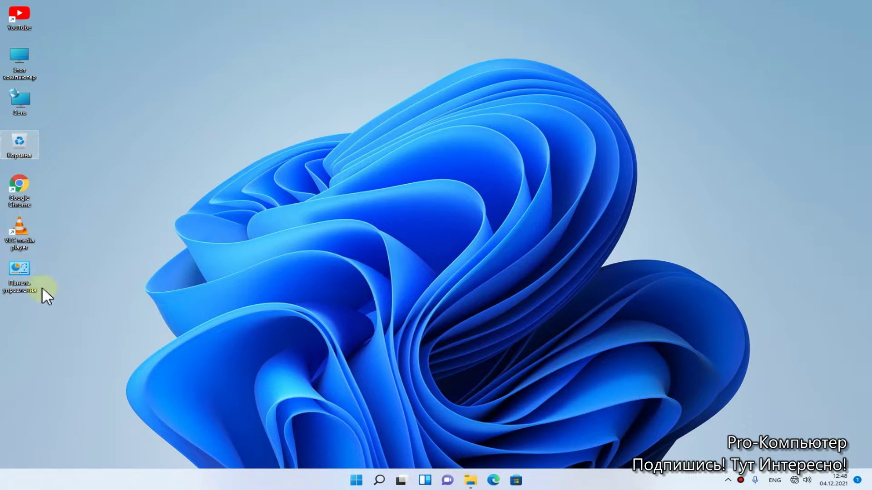
Step: Open Control Panel from its desktop shortcut, then close it again
left_click(22, 272)
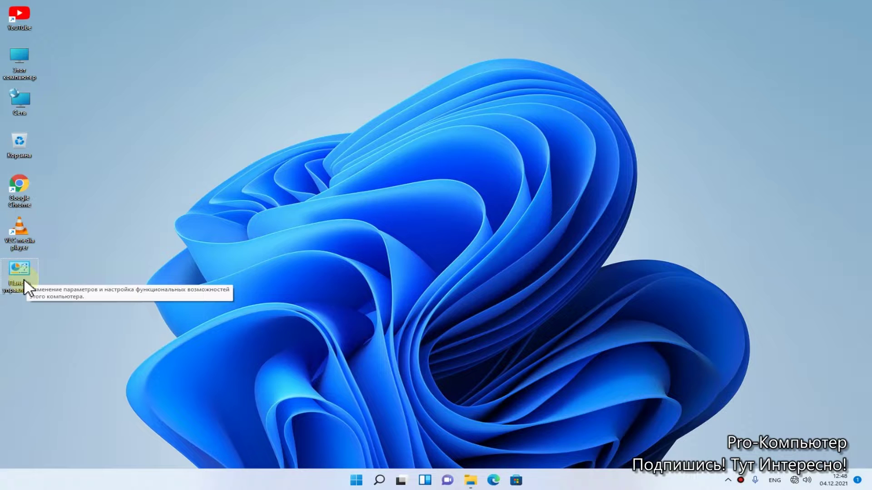
double_click(23, 272)
left_click(860, 6)
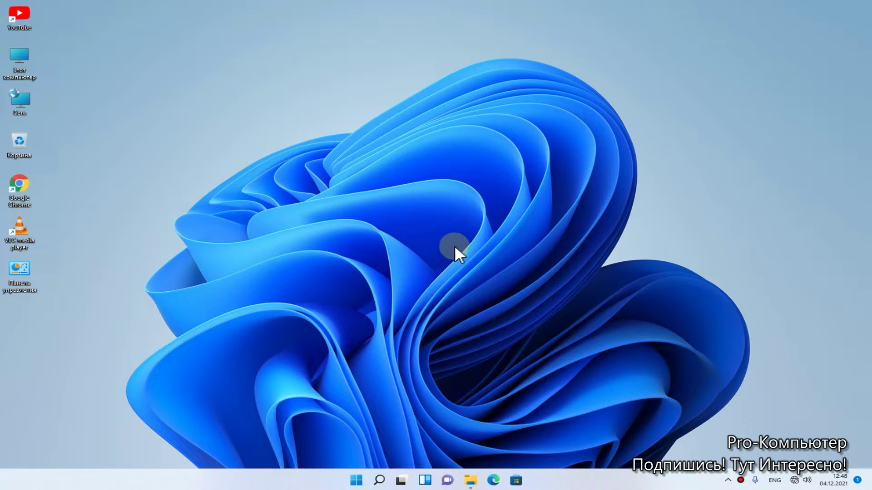
Step: Launch Control Panel through Run with the command 'control' and switch its view to Category
right_click(356, 481)
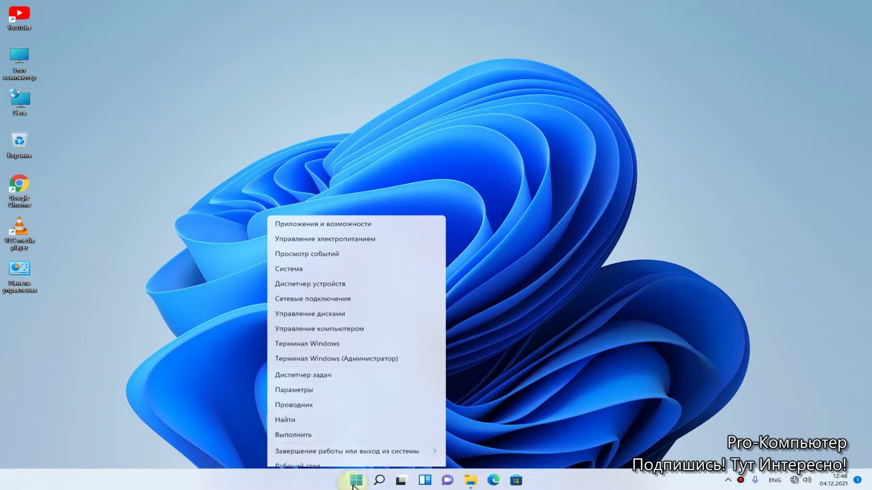
left_click(306, 429)
left_click_drag(132, 372, 483, 176)
left_click(448, 223)
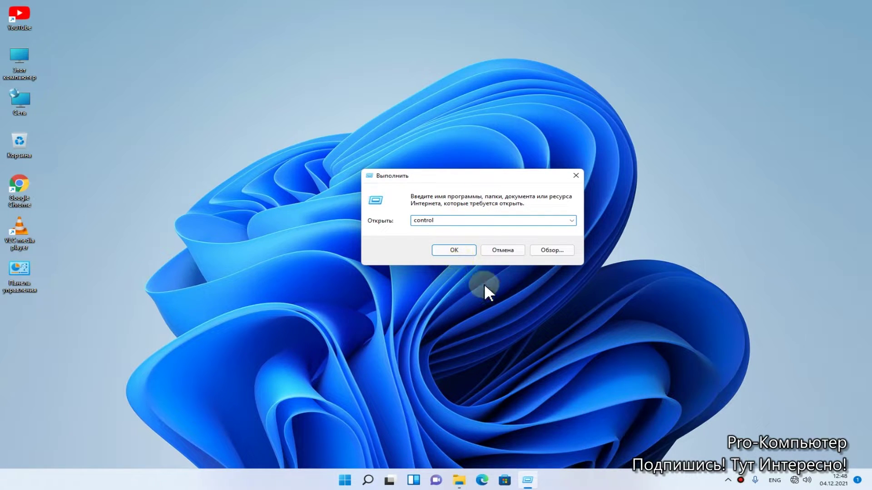
left_click(453, 250)
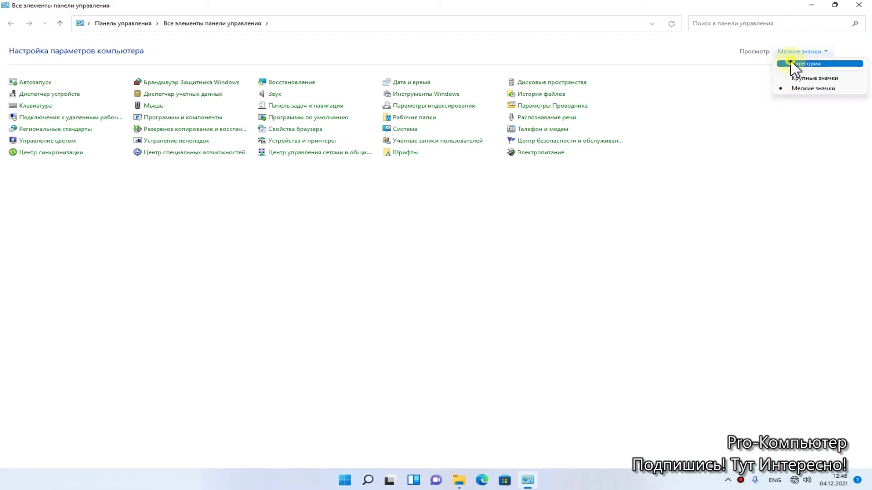
left_click(790, 60)
left_click(597, 51)
Step: Switch Control Panel to Large icons and open the Network and Sharing Center
left_click(603, 79)
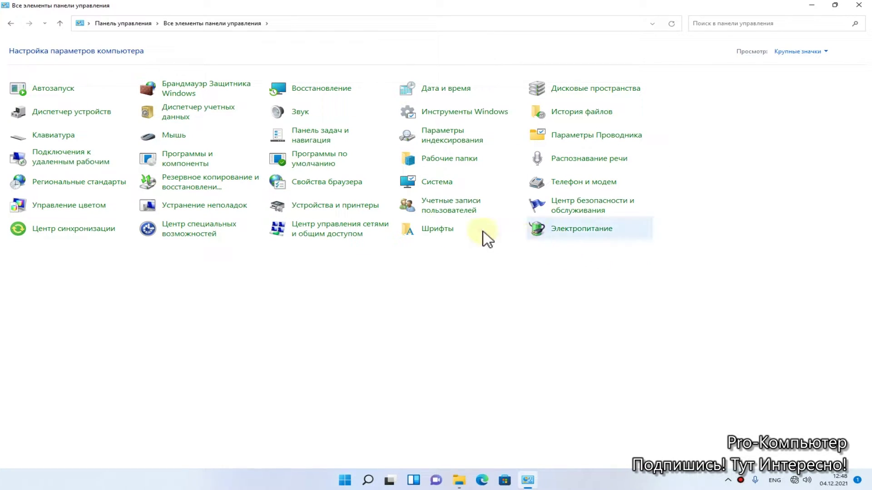
left_click(337, 238)
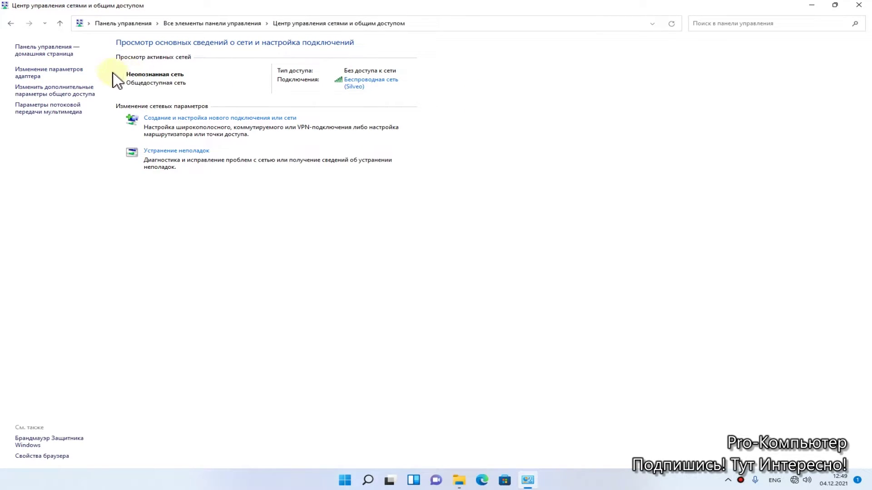
Step: From the wireless connection's status window, open adapter Properties and select Internet Protocol Version 4 (TCP/IPv4)
left_click(71, 72)
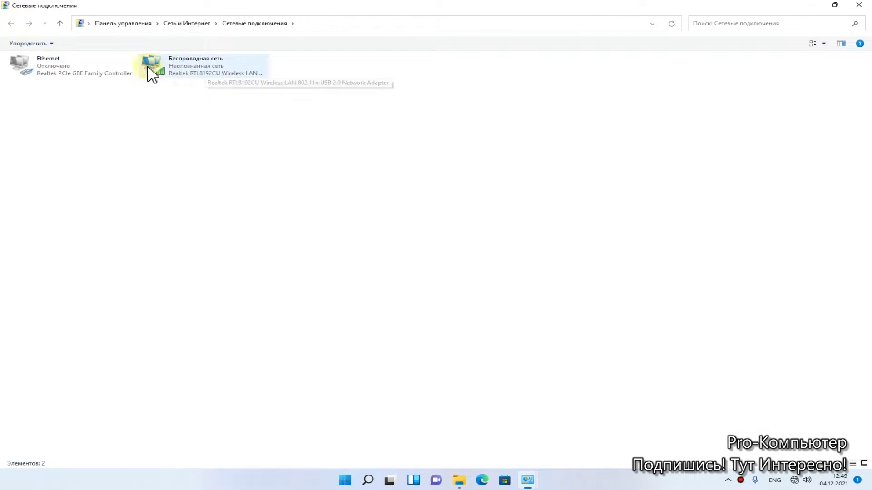
double_click(190, 77)
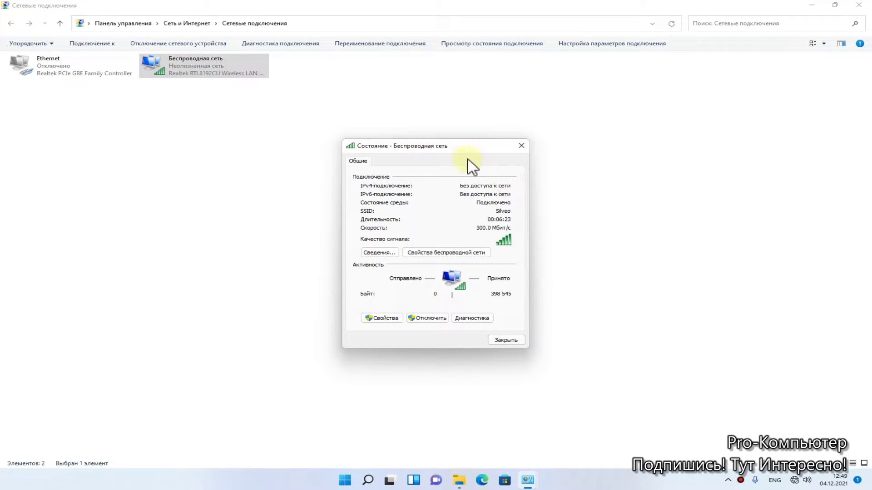
left_click_drag(426, 145, 442, 120)
left_click(395, 227)
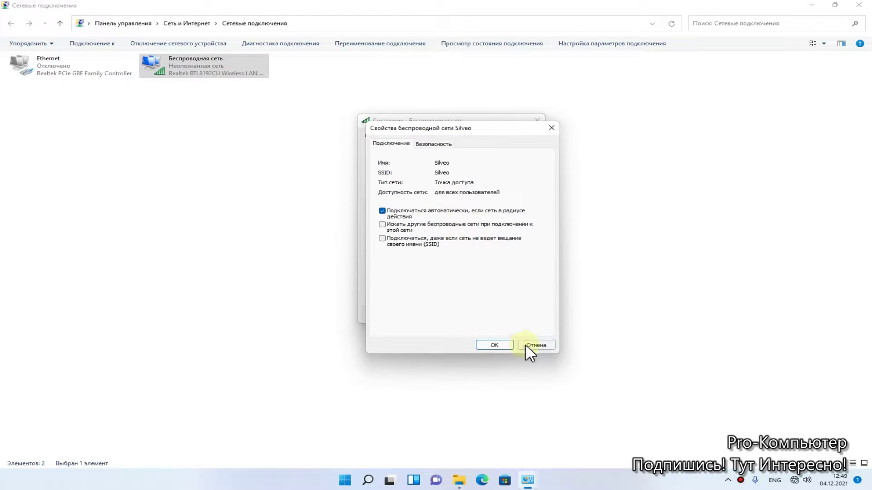
left_click(527, 346)
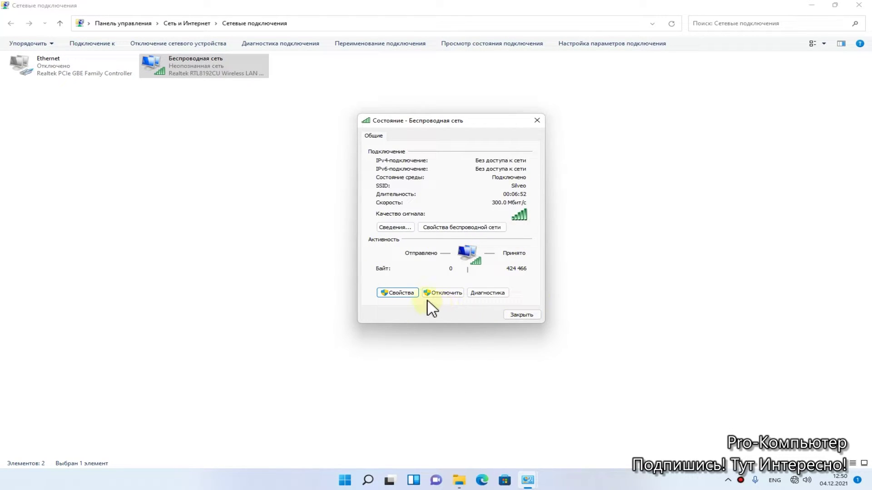
left_click(398, 293)
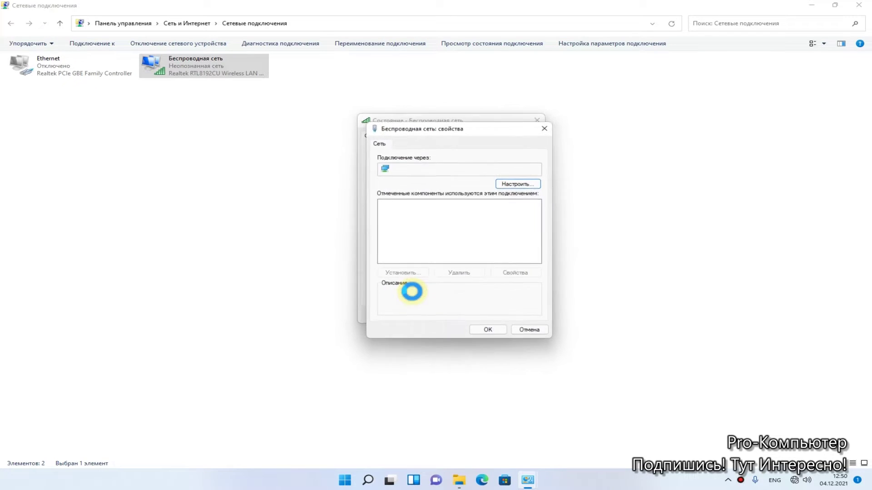
left_click(424, 228)
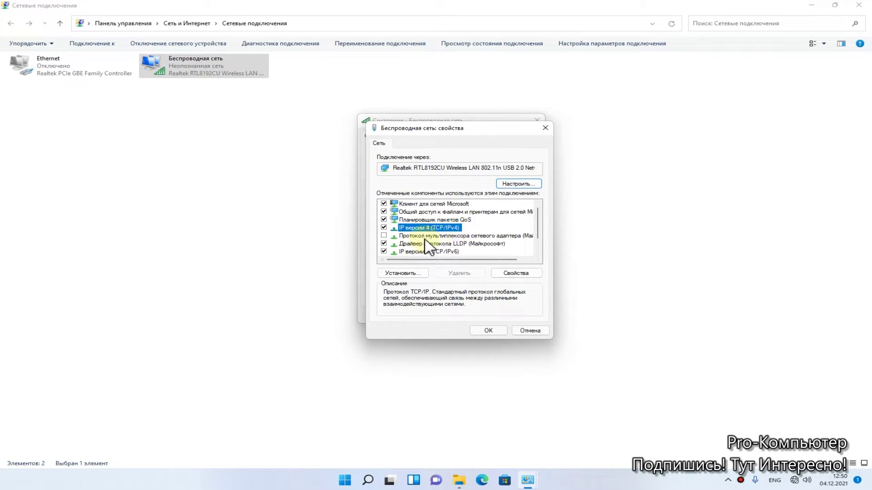
Step: Set IPv4 to obtain the IP address and DNS server addresses automatically, confirming both dialogs
double_click(432, 229)
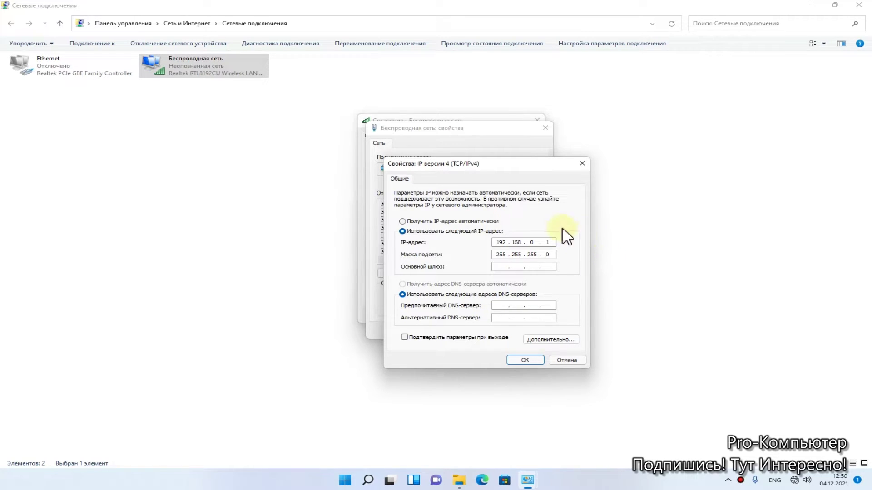
left_click(432, 221)
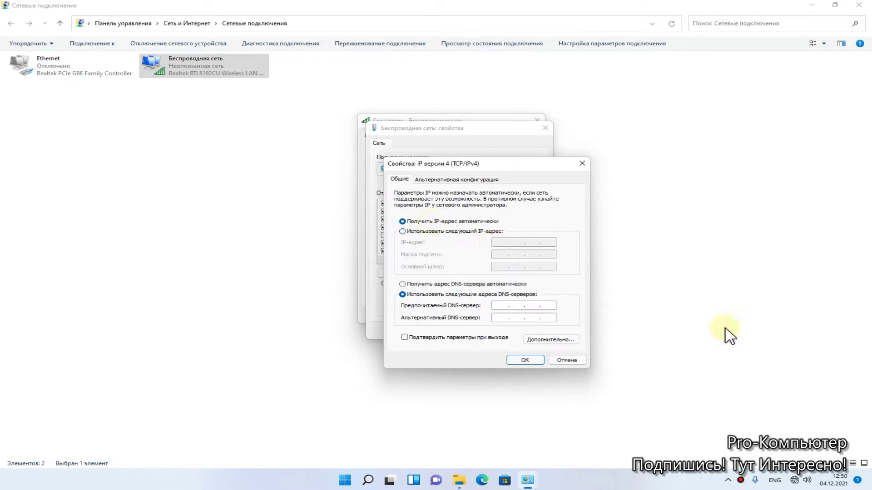
left_click(440, 284)
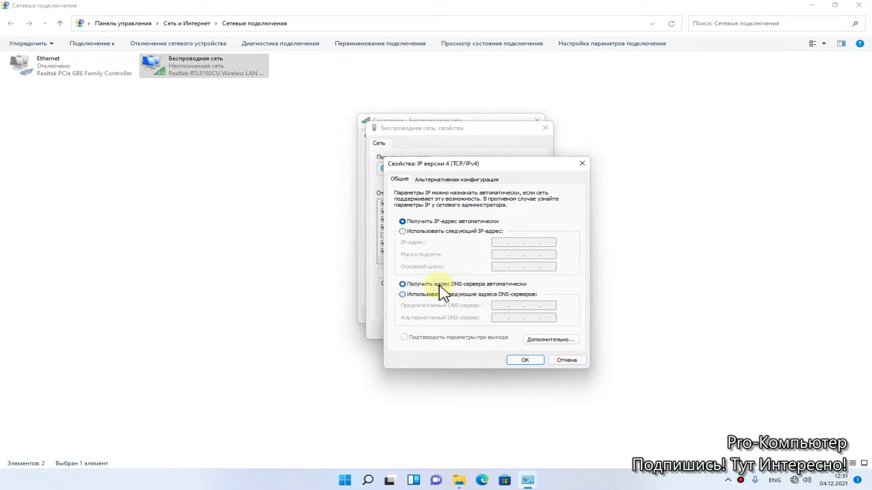
left_click(517, 361)
left_click(486, 331)
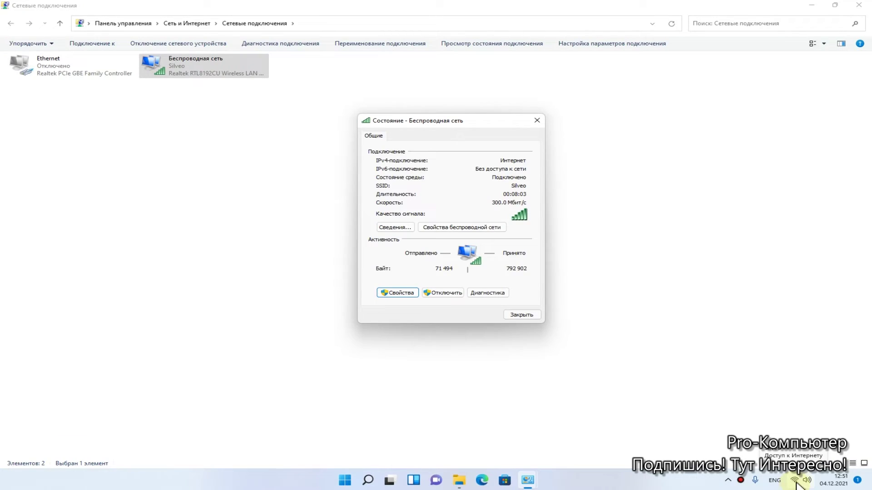
Step: Confirm internet access by loading a Yandex news article in Edge, then return to the desktop
left_click(482, 480)
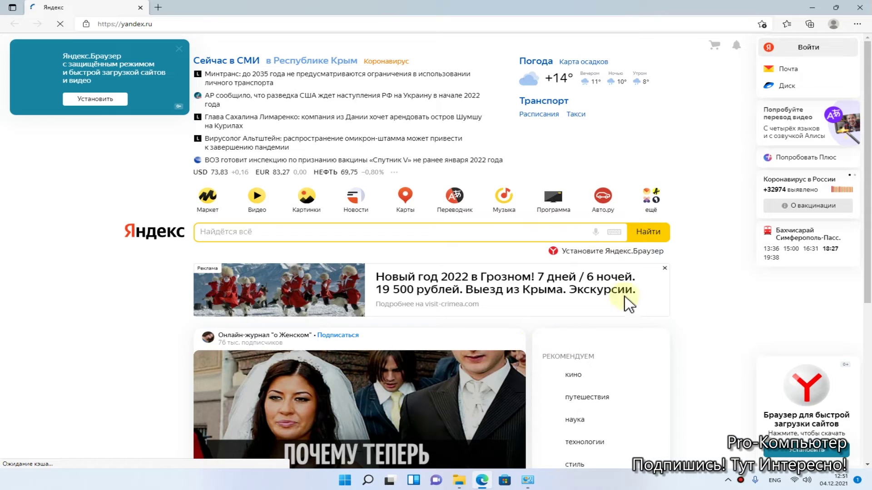
scroll(467, 232, "down", 6)
left_click(447, 219)
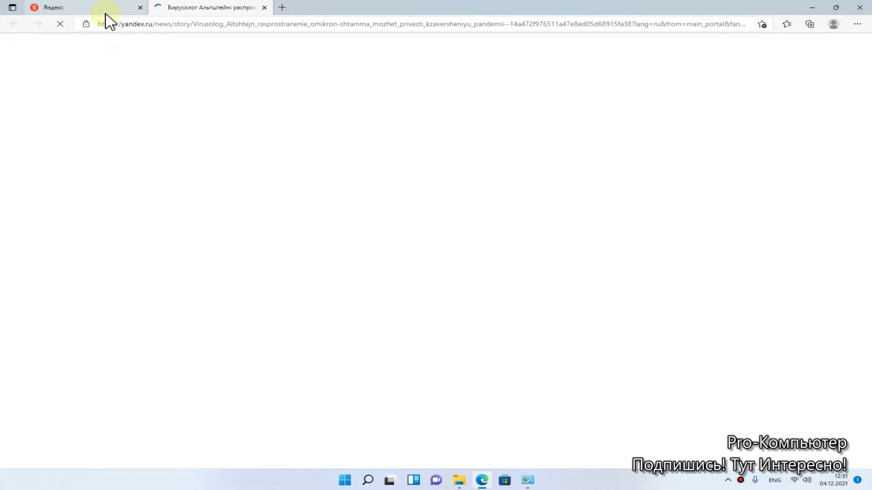
key("super+d")
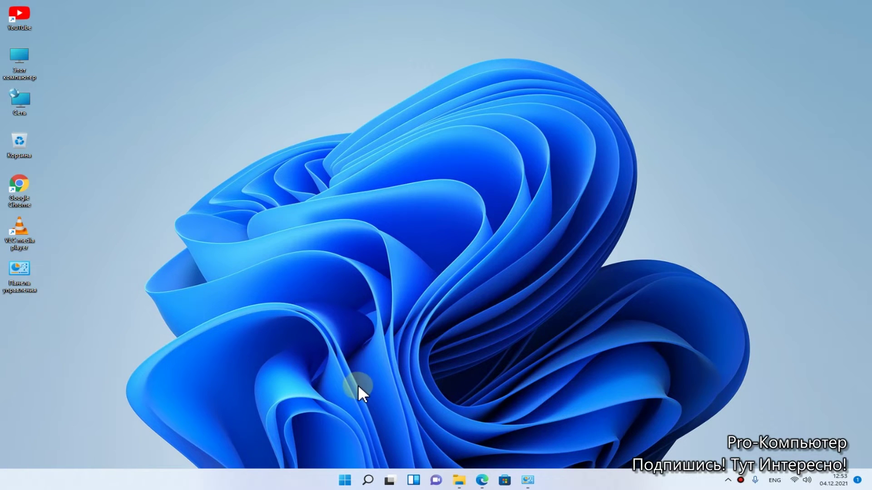
Step: Open Settings maximized at Network & Internet > Advanced network settings
right_click(341, 482)
left_click(286, 382)
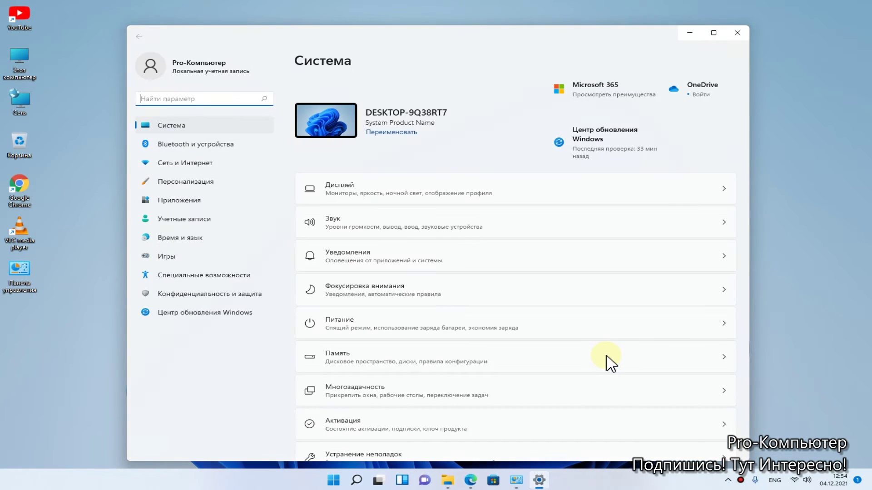
left_click(716, 39)
left_click(54, 138)
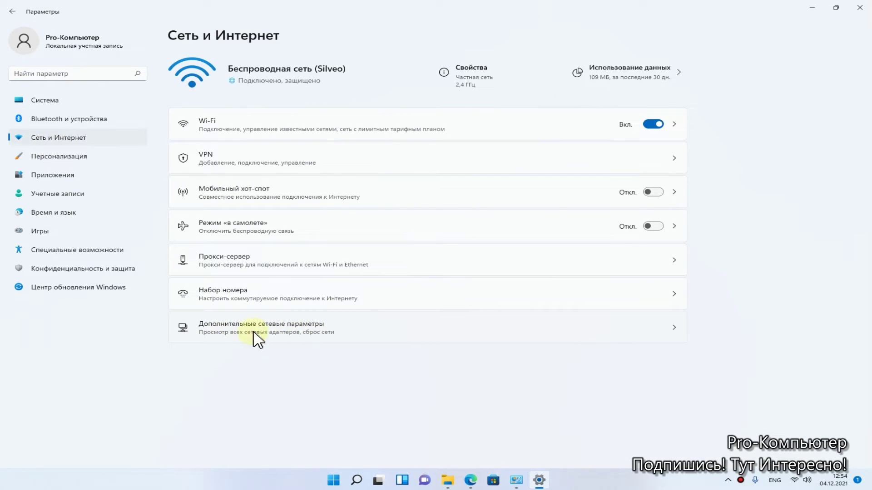
left_click(325, 329)
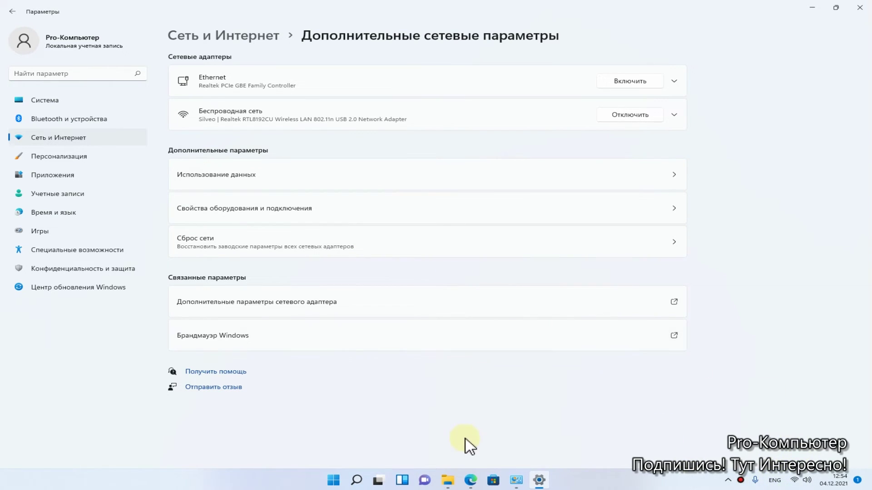
left_click(448, 480)
Step: Hide File Explorer, open Network reset, and choose Reset now to get the confirmation
left_click(448, 480)
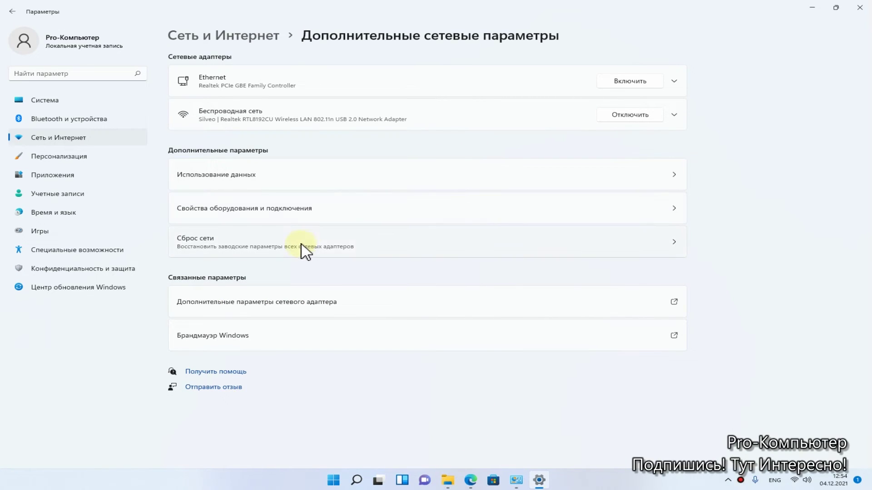
left_click(264, 241)
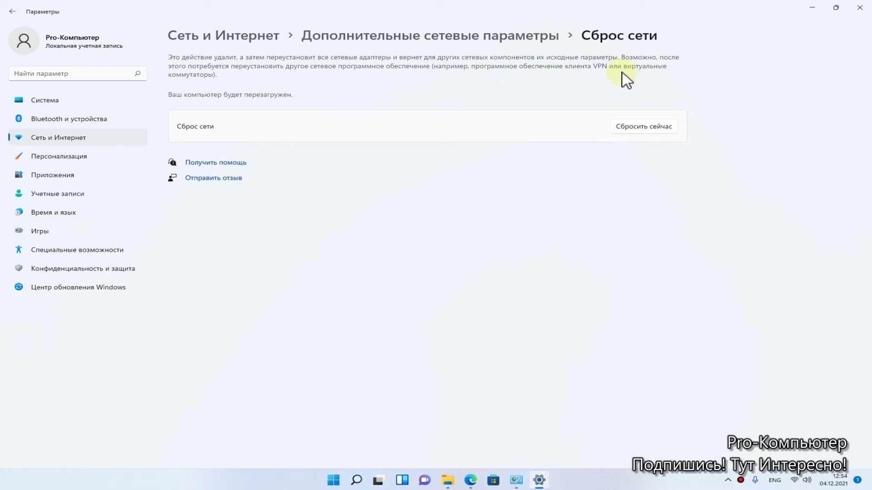
left_click(627, 127)
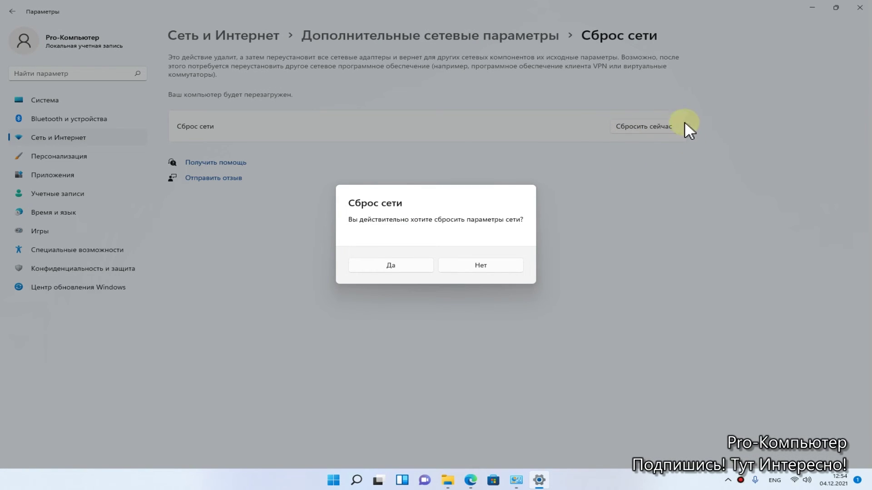